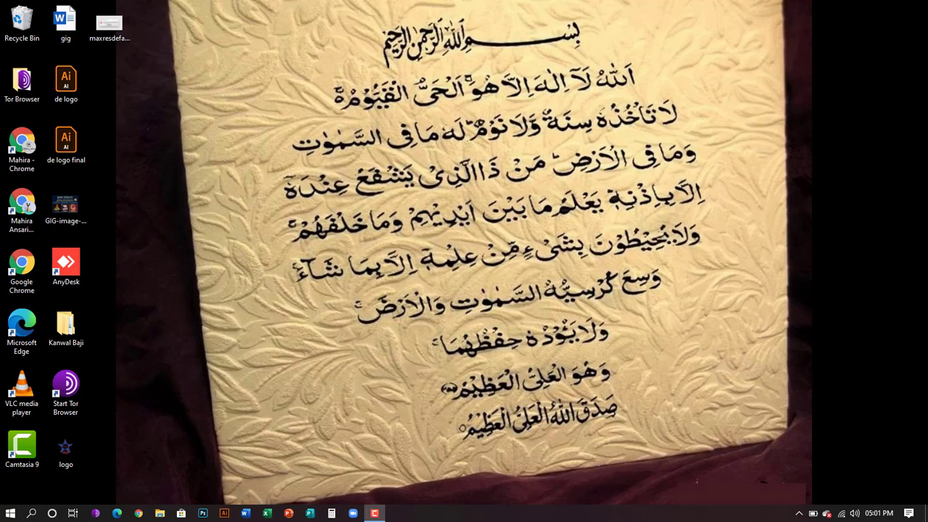
View the scratch-disk error image, close it, and minimize Photoshop to the desktop
{"action": "double_click", "coordinate": [109, 25]}
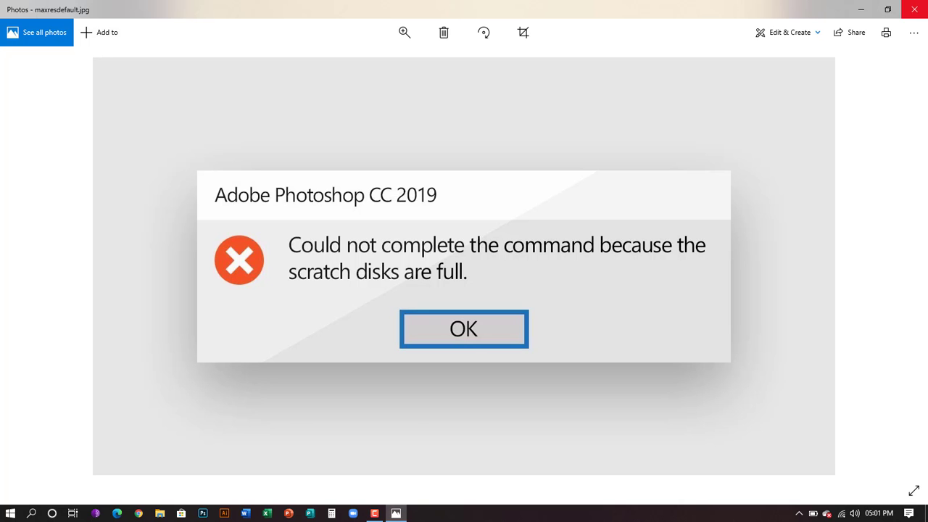
{"action": "left_click", "coordinate": [915, 10]}
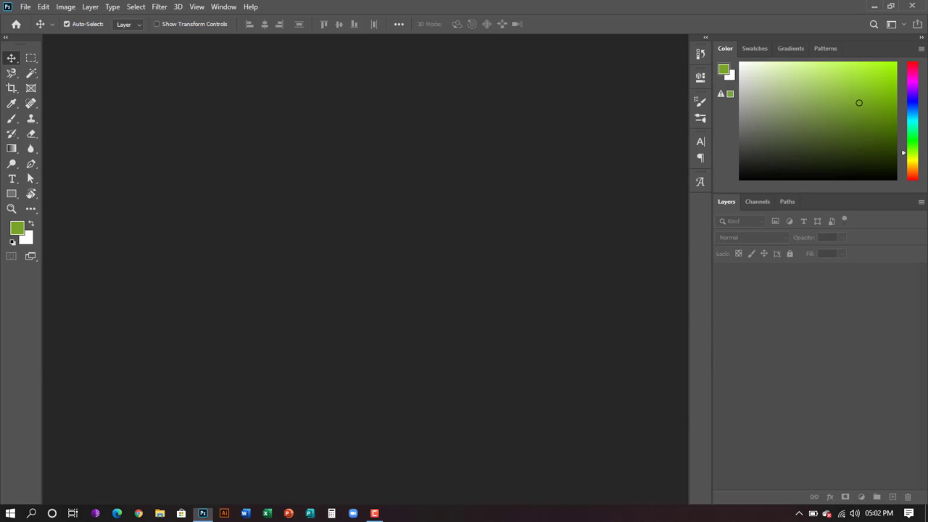
{"action": "left_click", "coordinate": [874, 5]}
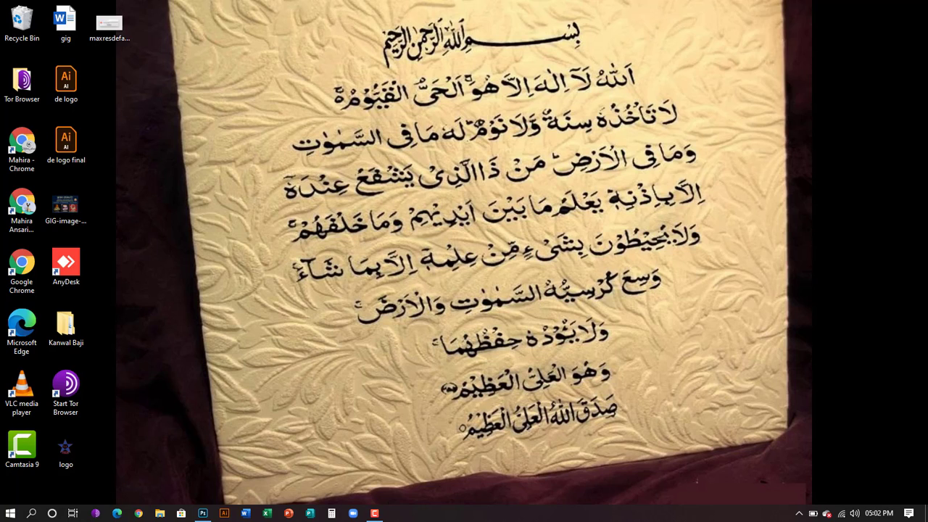
Run %temp% from the Run box to open the Temp folder
{"action": "key", "text": "super"}
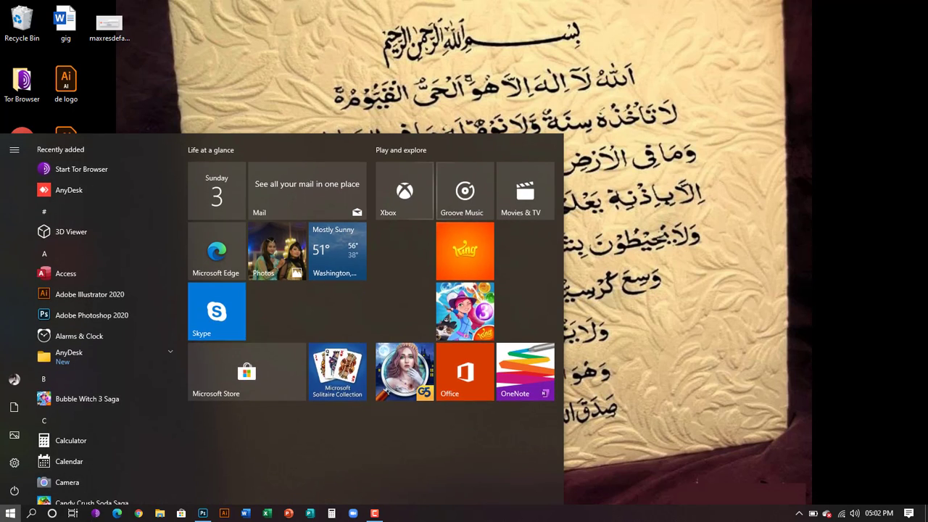
{"action": "key", "text": "super+r"}
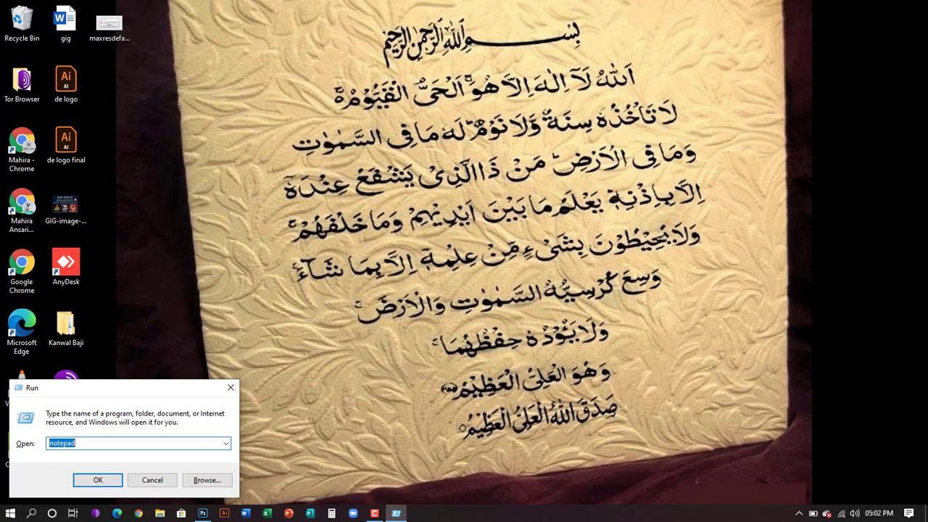
{"action": "type", "text": "notepad"}
{"action": "key", "text": "ctrl+a"}
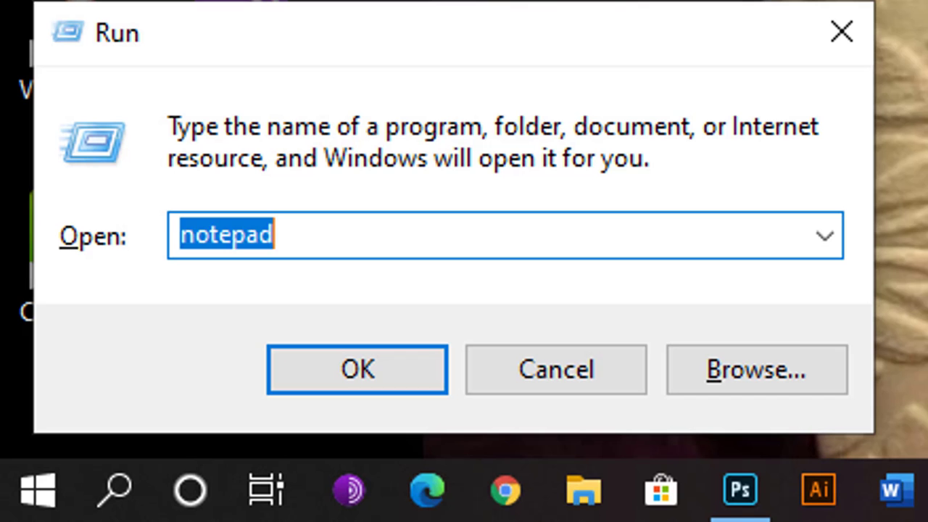
{"action": "type", "text": "%t"}
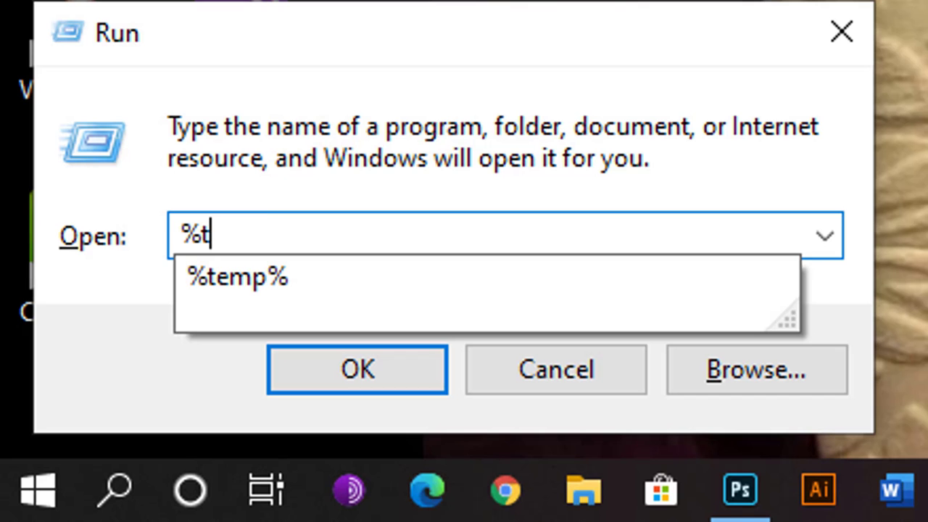
{"action": "type", "text": "emp"}
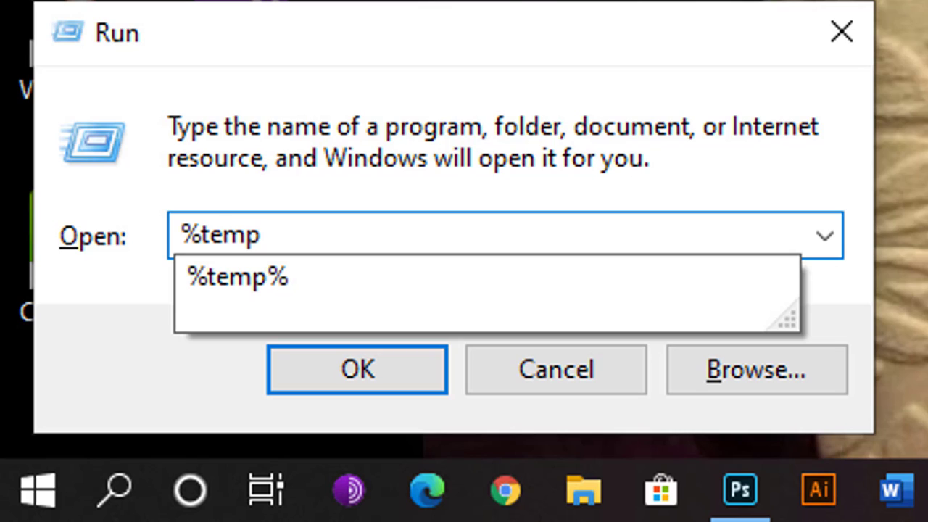
{"action": "type", "text": "%"}
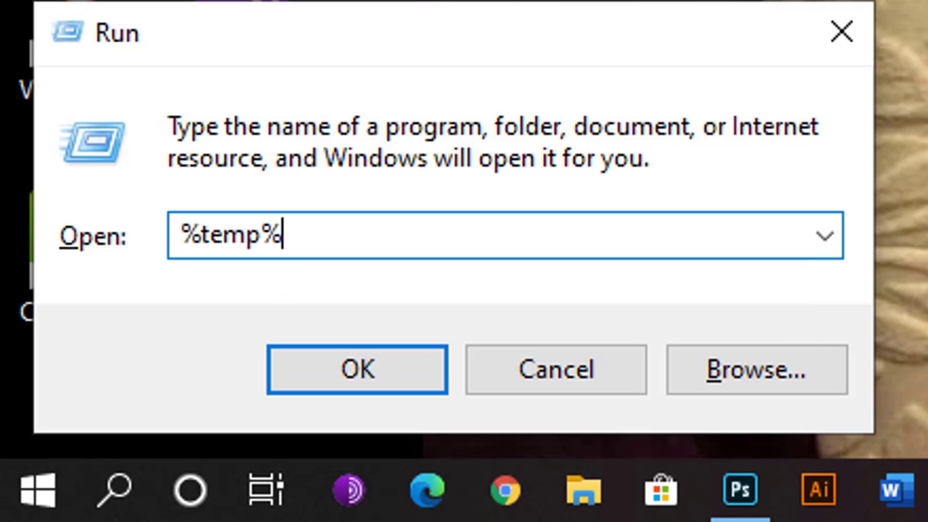
{"action": "key", "text": "Return"}
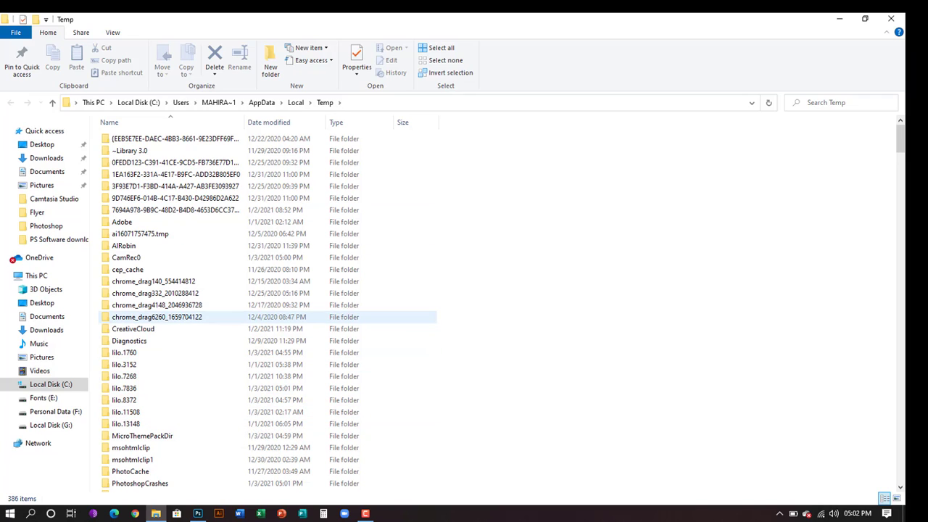
Permanently delete all 386 Temp items, skipping files in use, then return to Photoshop
{"action": "left_click", "coordinate": [156, 317]}
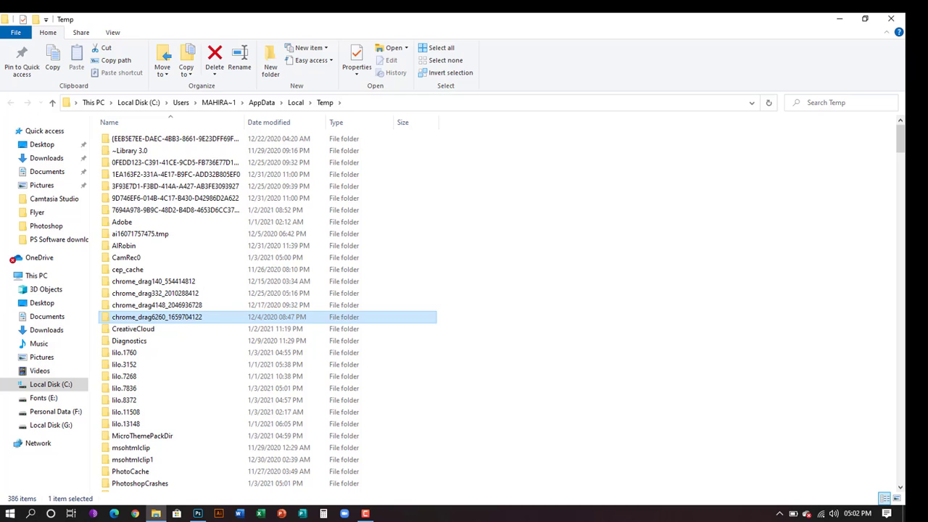
{"action": "key", "text": "ctrl+a"}
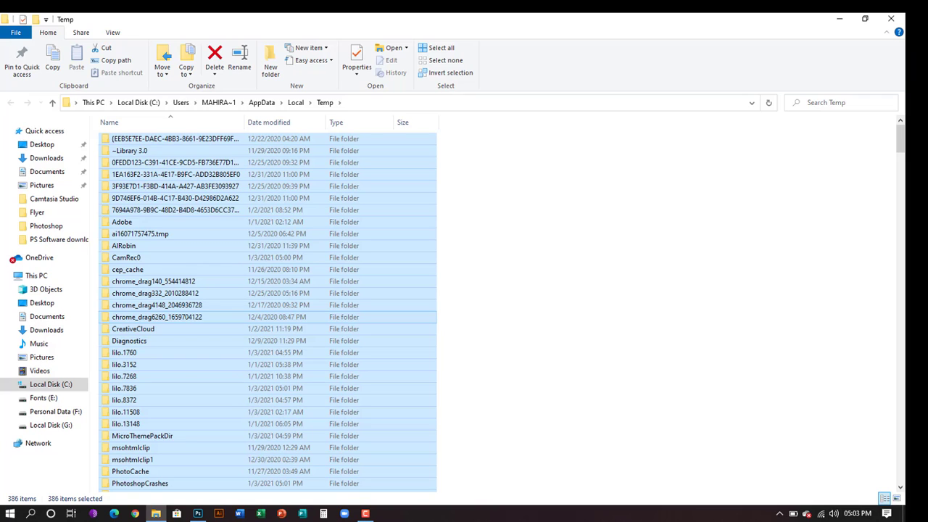
{"action": "key", "text": "shift+Delete"}
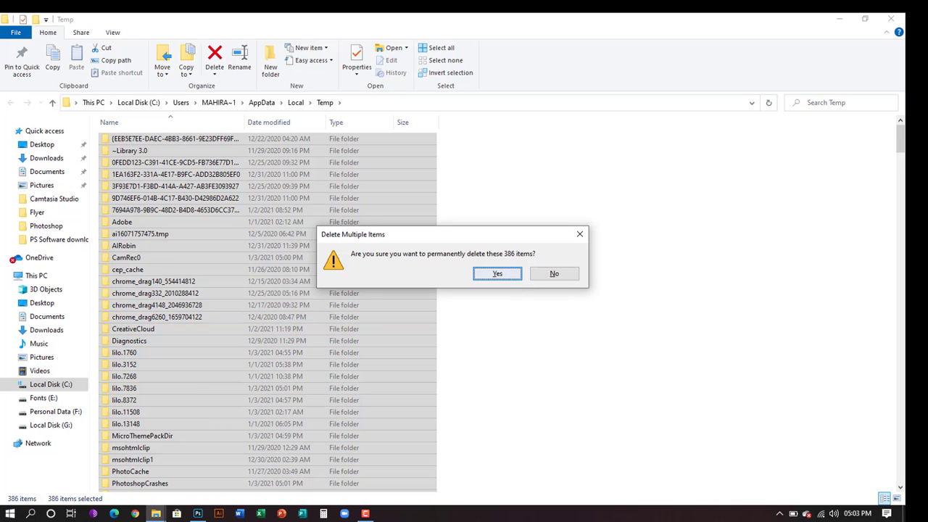
{"action": "left_click", "coordinate": [497, 274]}
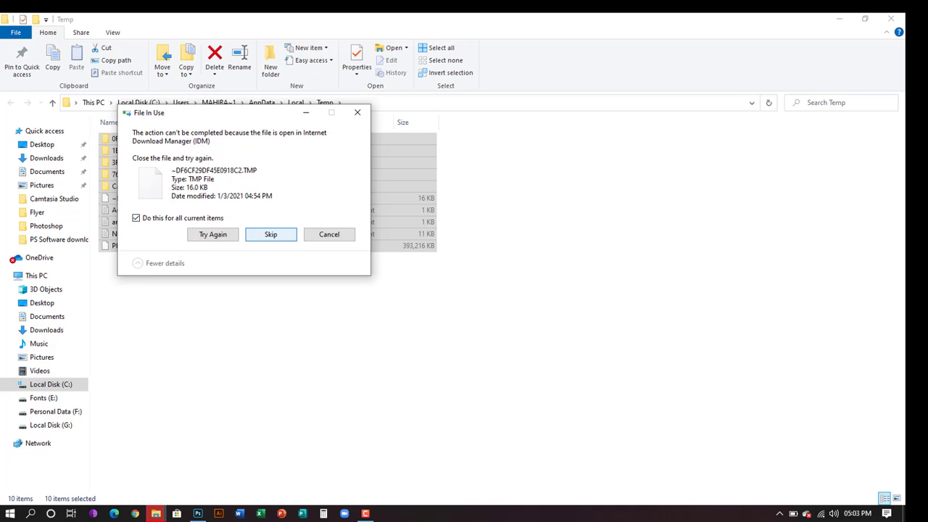
{"action": "left_click", "coordinate": [271, 234]}
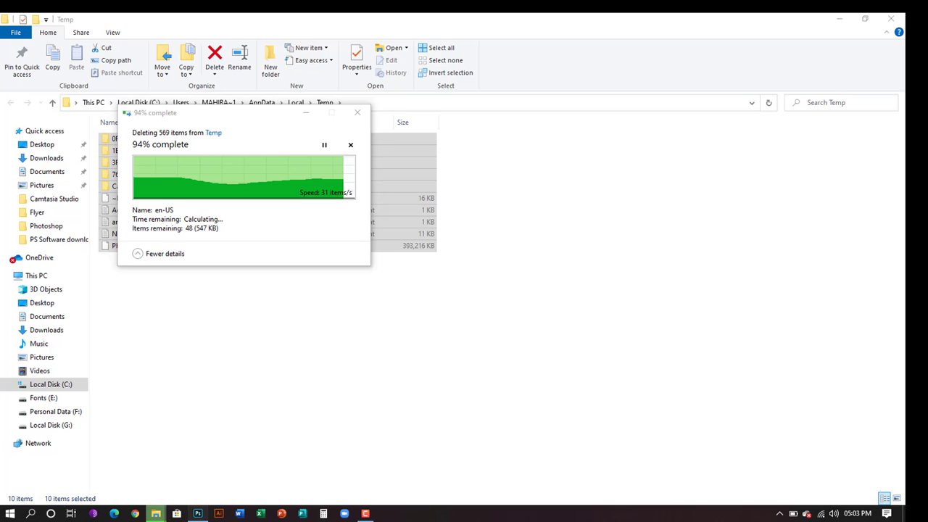
{"action": "left_click", "coordinate": [197, 513]}
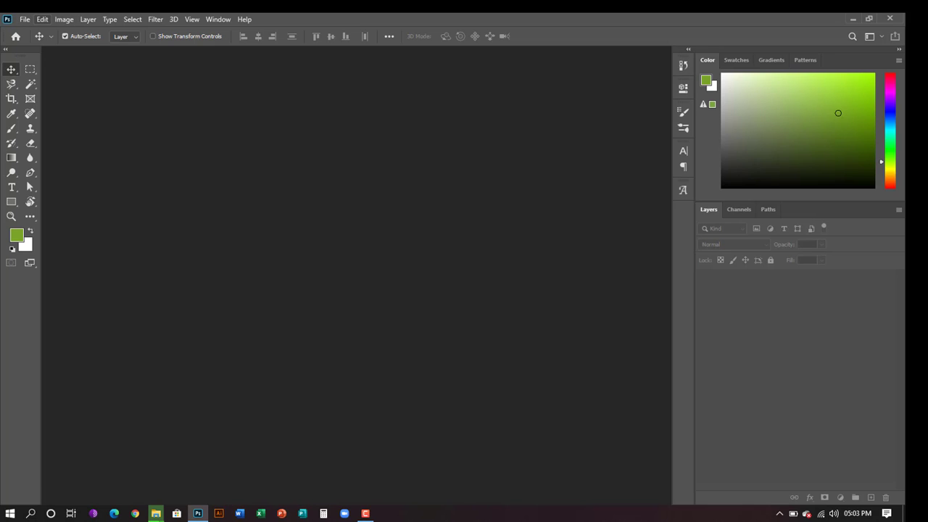
Open the Scratch Disks page via Edit > Preferences
{"action": "left_click", "coordinate": [42, 19]}
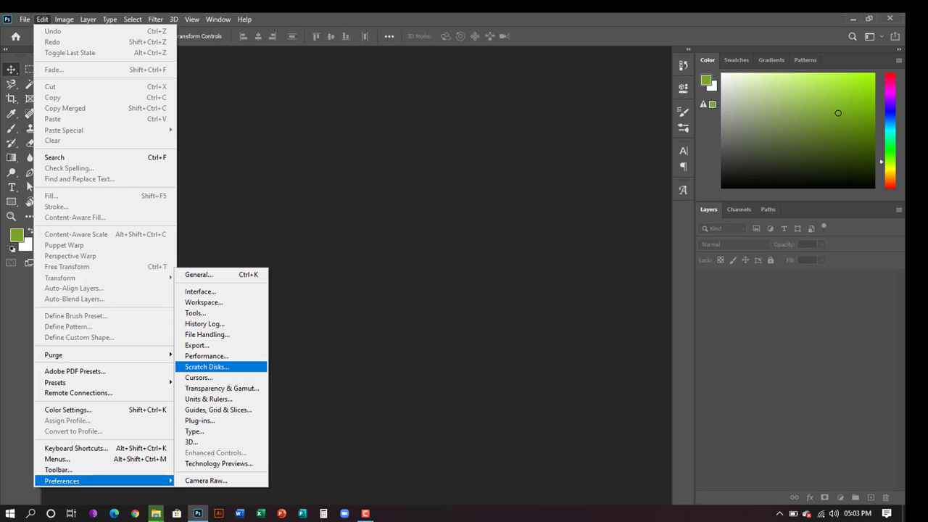
{"action": "left_click", "coordinate": [207, 367]}
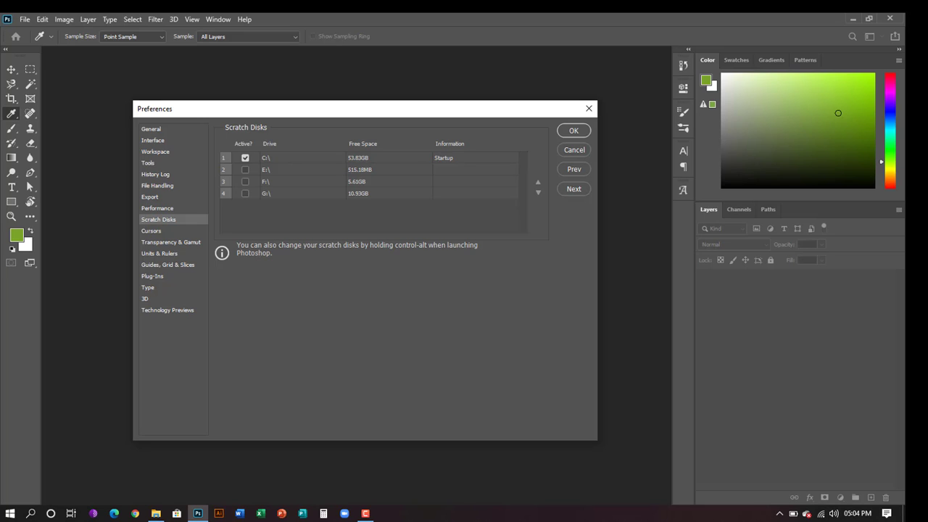
Leave only C:\ as the active scratch disk, apply, and minimize both windows
{"action": "left_click", "coordinate": [245, 181]}
{"action": "left_click", "coordinate": [245, 157]}
{"action": "left_click", "coordinate": [245, 157]}
{"action": "left_click", "coordinate": [245, 182]}
{"action": "left_click", "coordinate": [574, 131]}
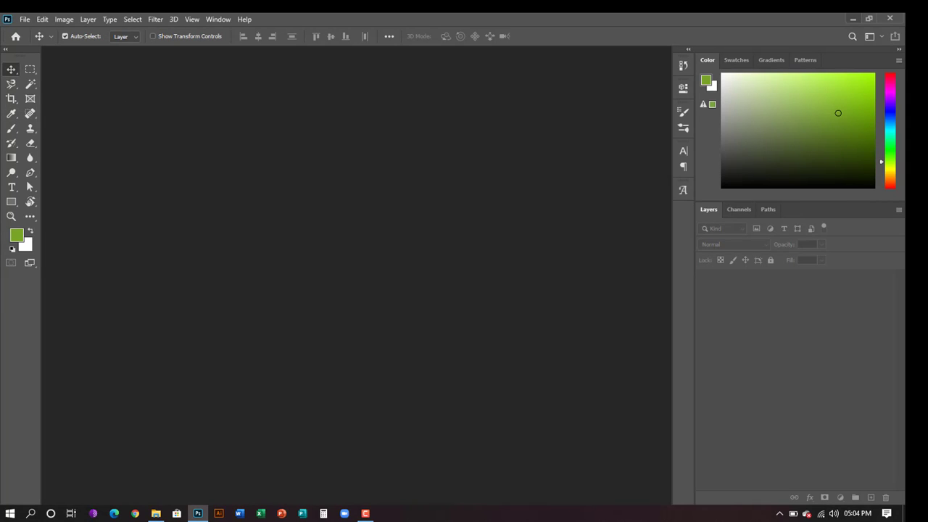
{"action": "left_click", "coordinate": [850, 19]}
{"action": "left_click", "coordinate": [839, 19]}
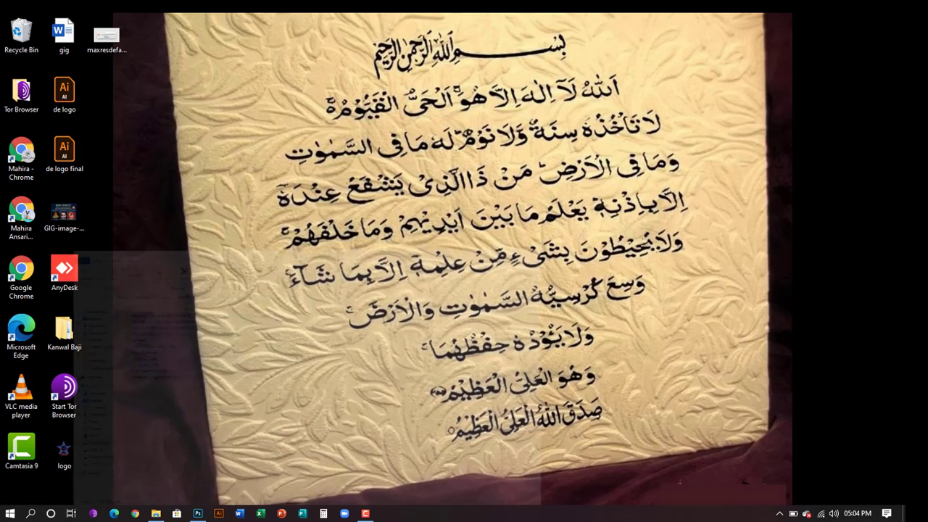